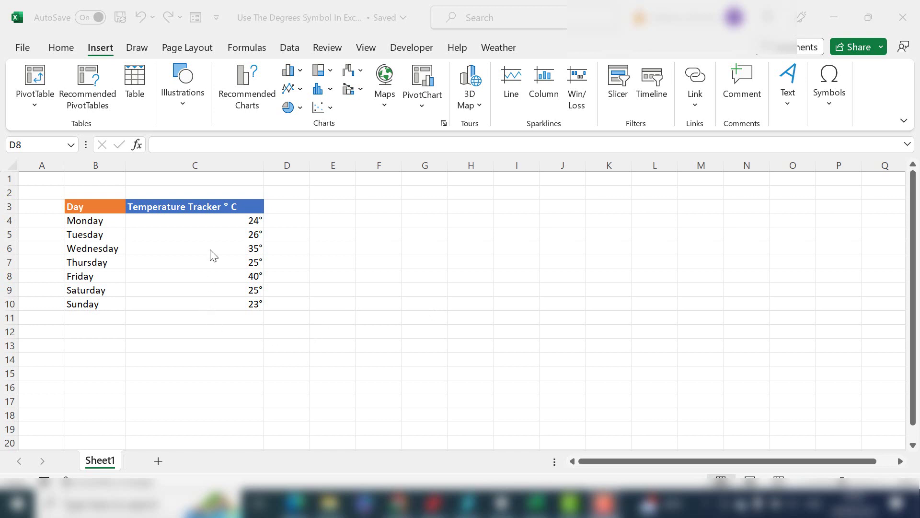
Add a degree sign from the Symbol picker and ' C' after 'Temperature Tracker' in C3.
left_click(193, 207)
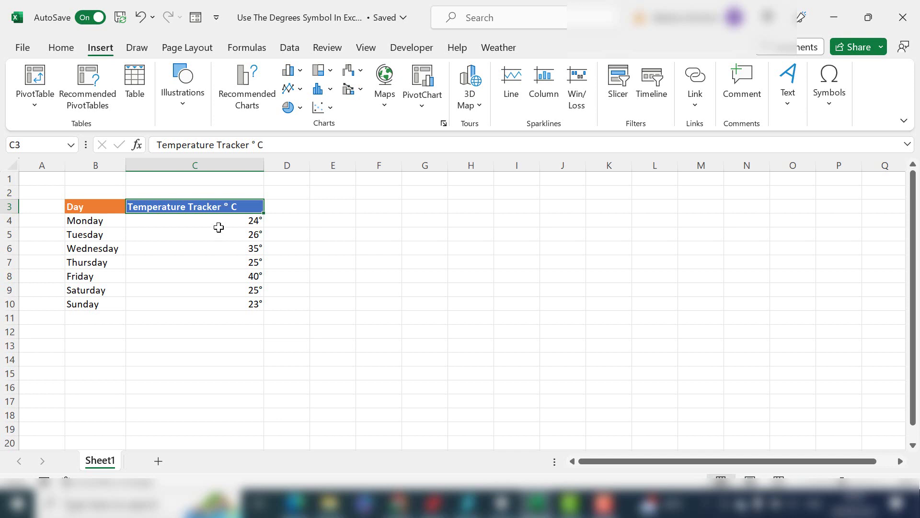
left_click_drag(222, 222, 236, 301)
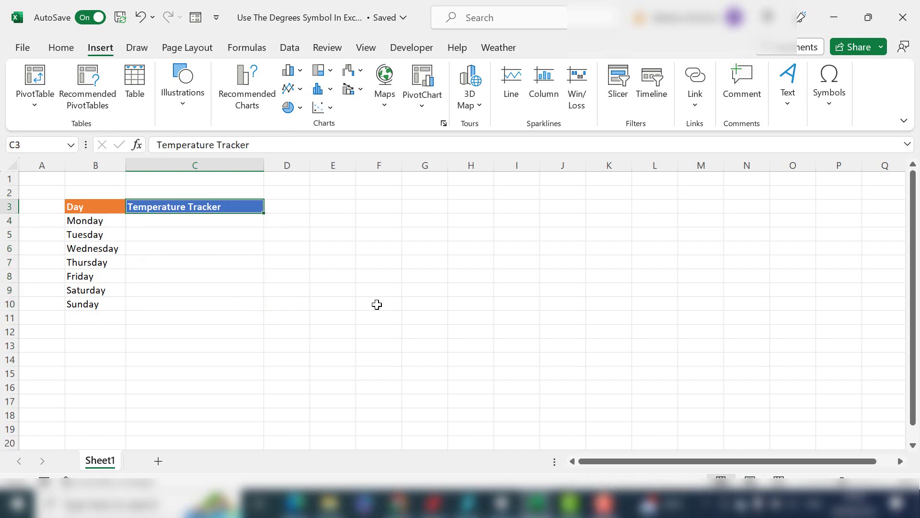
left_click(376, 300)
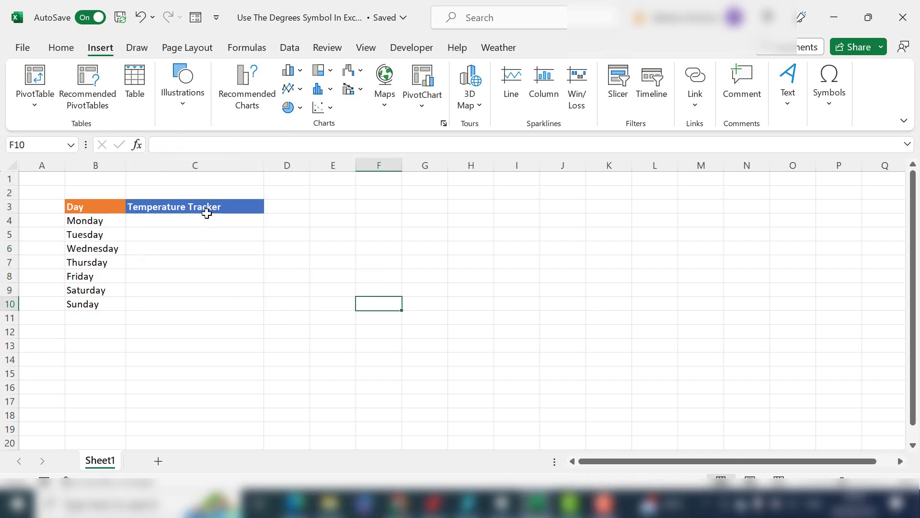
left_click(205, 211)
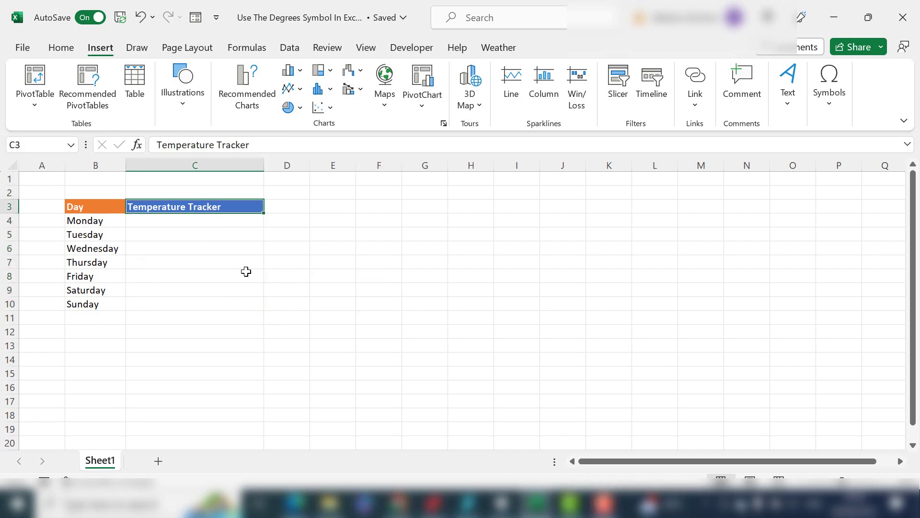
left_click(277, 144)
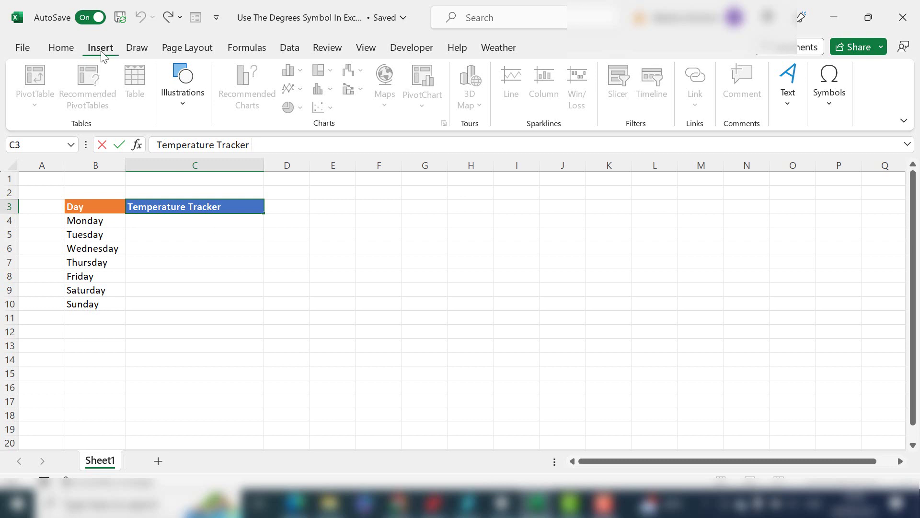
left_click(832, 110)
left_click(868, 146)
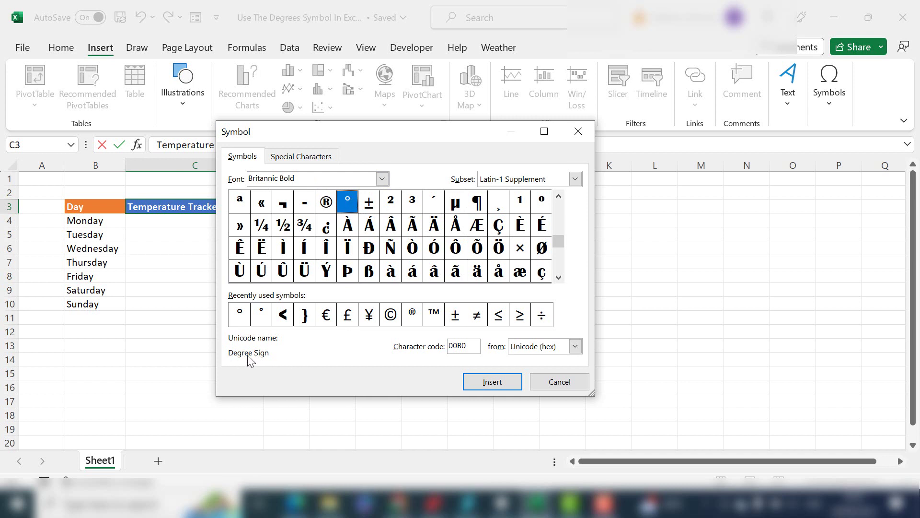
left_click(486, 382)
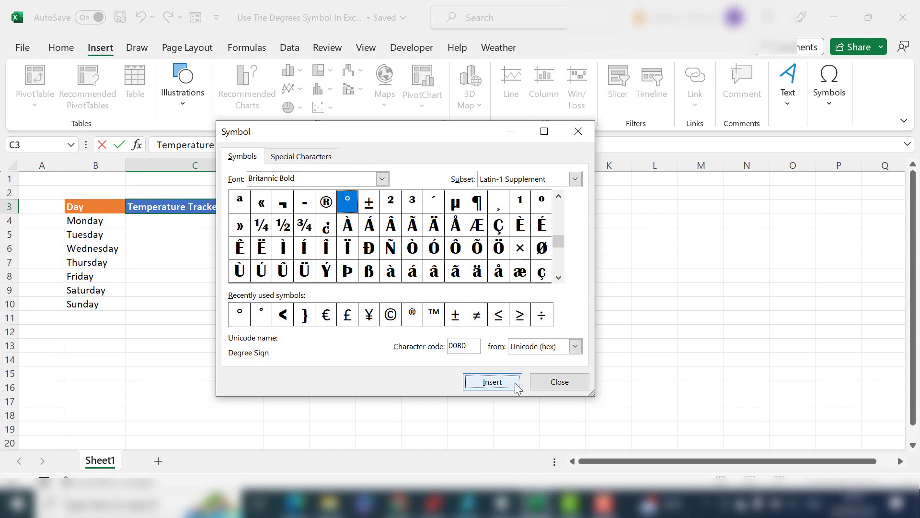
left_click(544, 381)
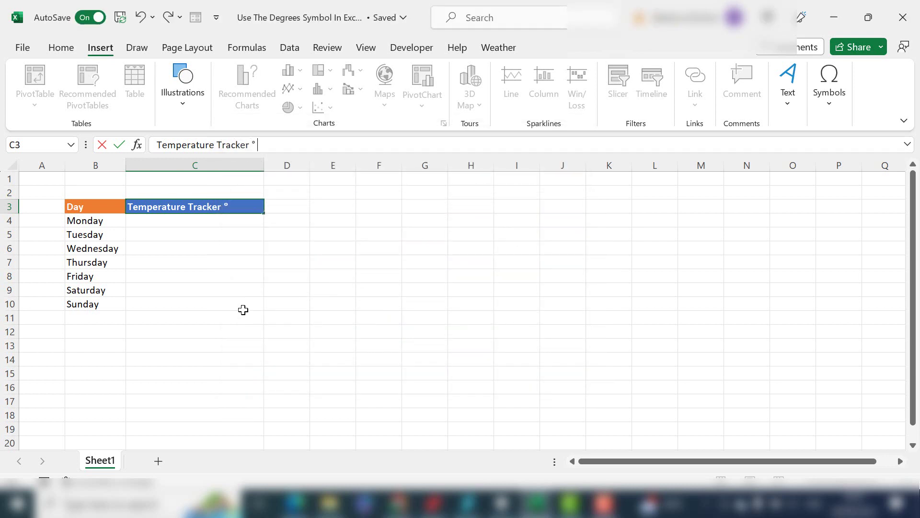
type("C")
key("Return")
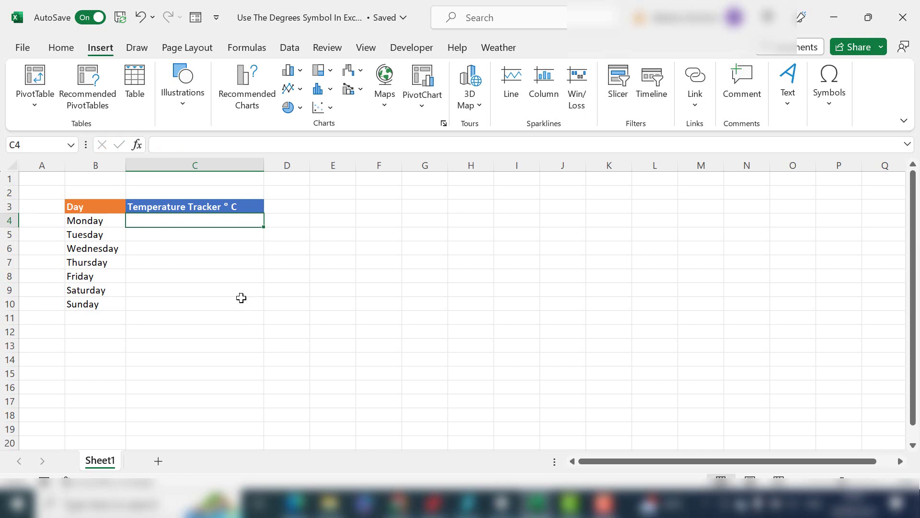
Enter the custom number format code 0° for cells C4:C10 in Format Cells.
left_click_drag(189, 223, 203, 299)
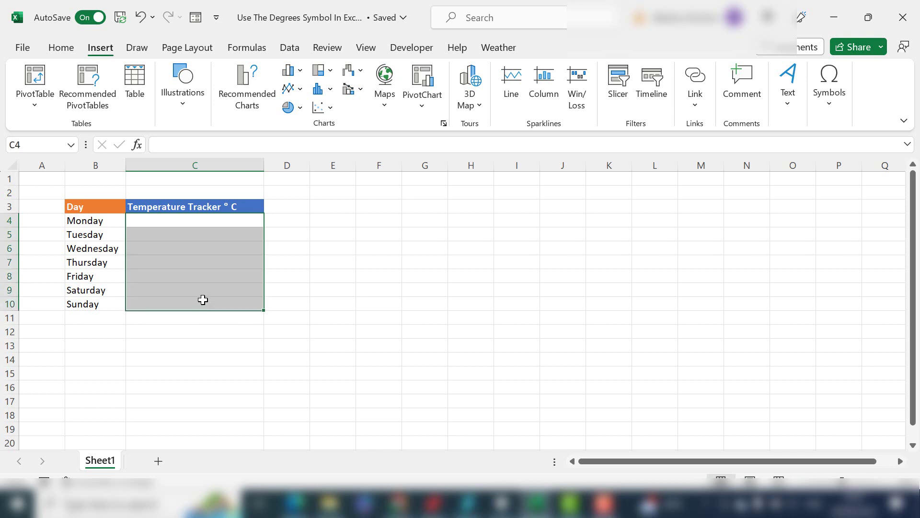
right_click(230, 223)
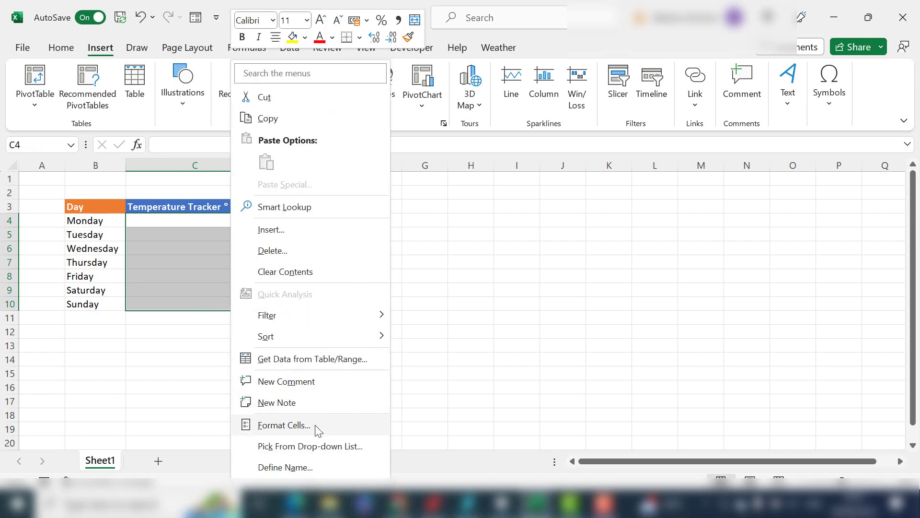
left_click(315, 425)
left_click(165, 284)
left_click(175, 295)
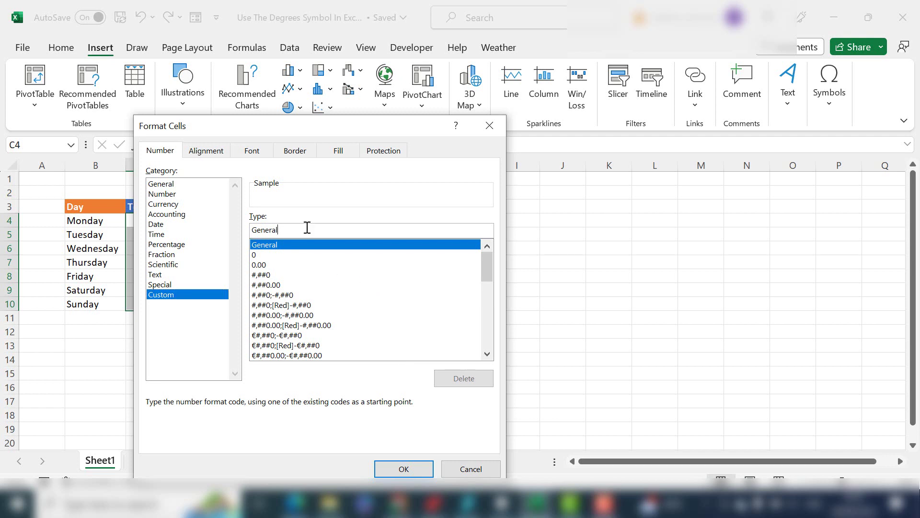
left_click_drag(307, 229, 175, 227)
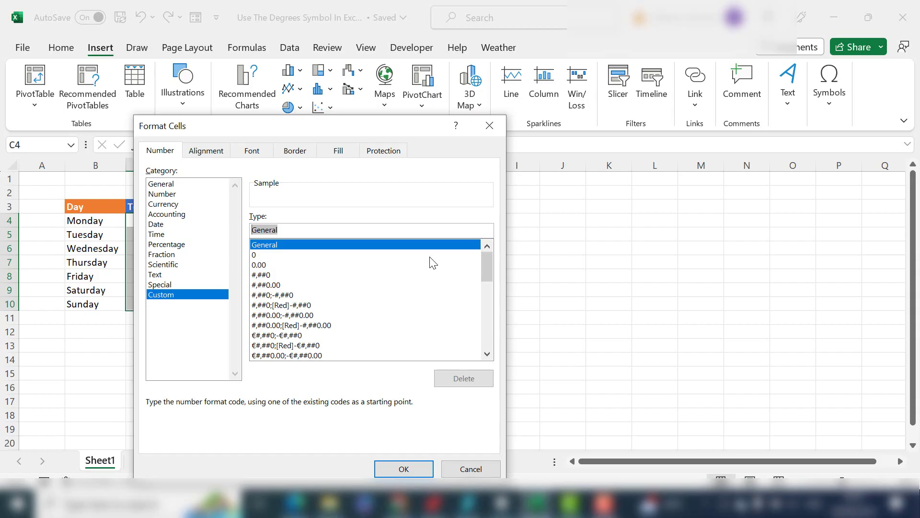
type("0")
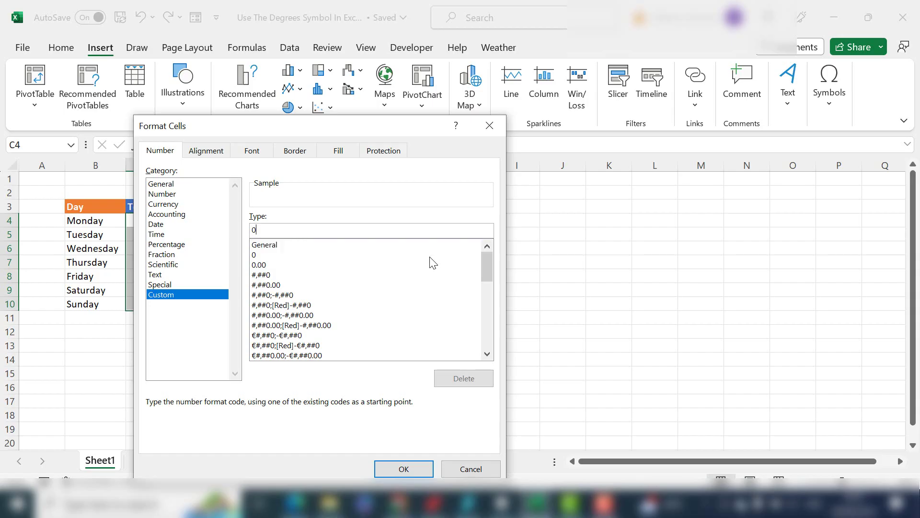
type(".00")
key("BackSpace")
key("BackSpace")
key("BackSpace")
type("°")
Apply the 0° format, then enter 25, 30 and 35 into C4:C6.
left_click(389, 464)
left_click(256, 218)
type("25")
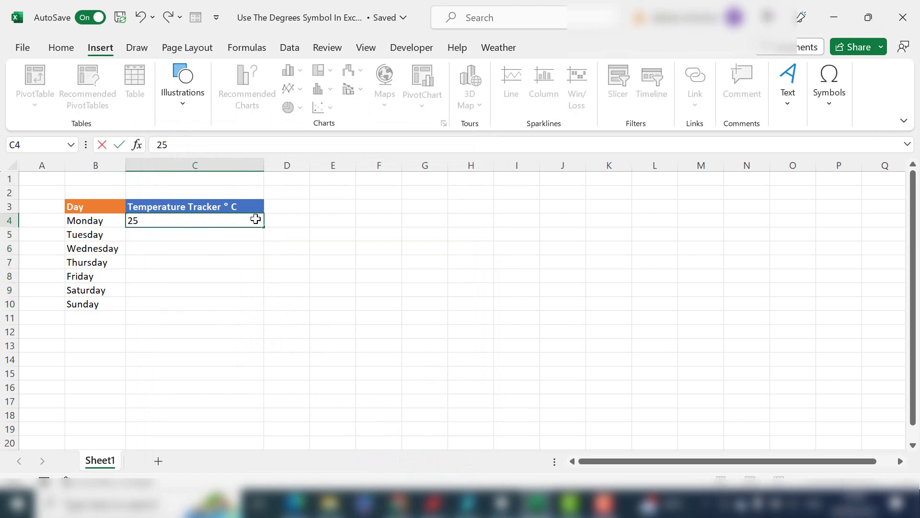
key("Return")
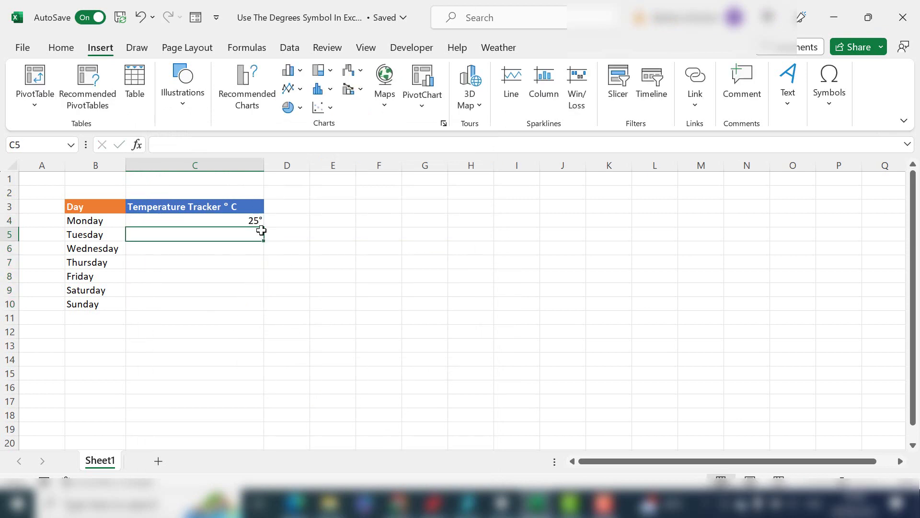
type("30")
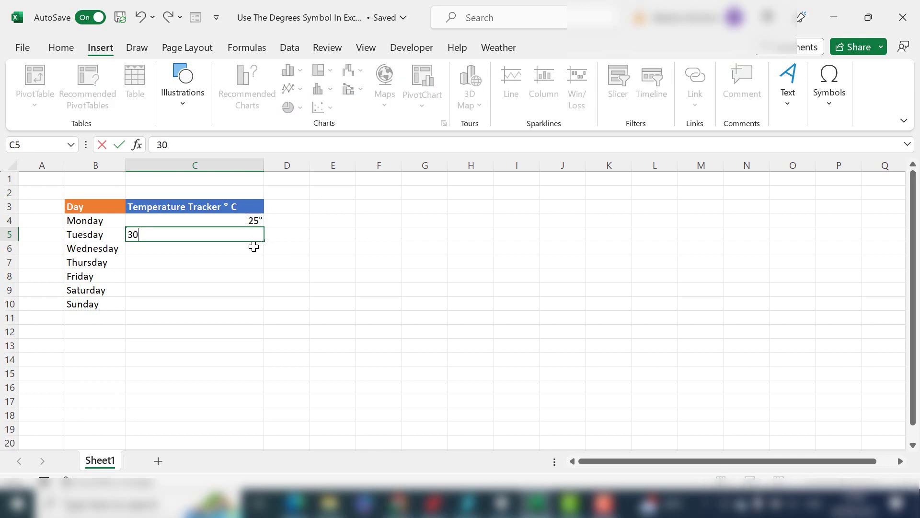
key("Return")
type("35")
key("Return")
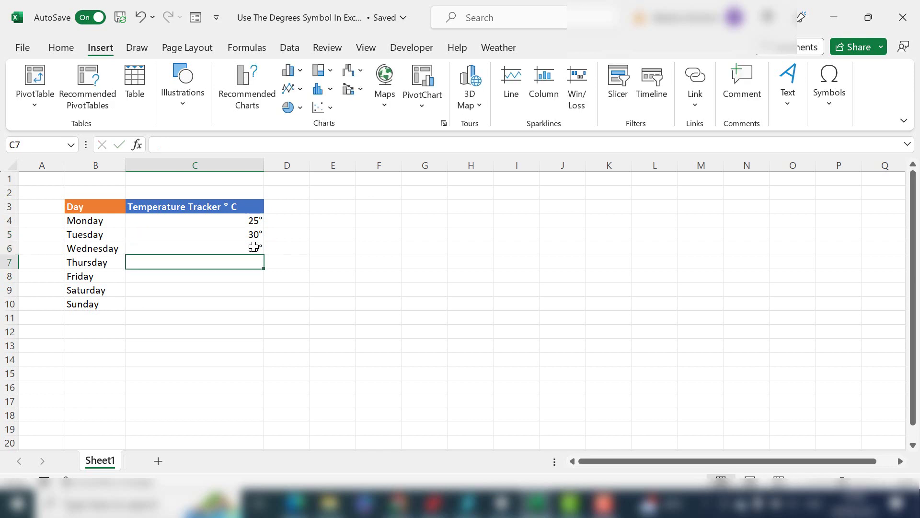
Enter 26 for Thursday, Friday and Saturday, and 15 for Sunday.
type("26")
key("Return")
type("26")
key("Return")
type("26")
key("Return")
key("Return")
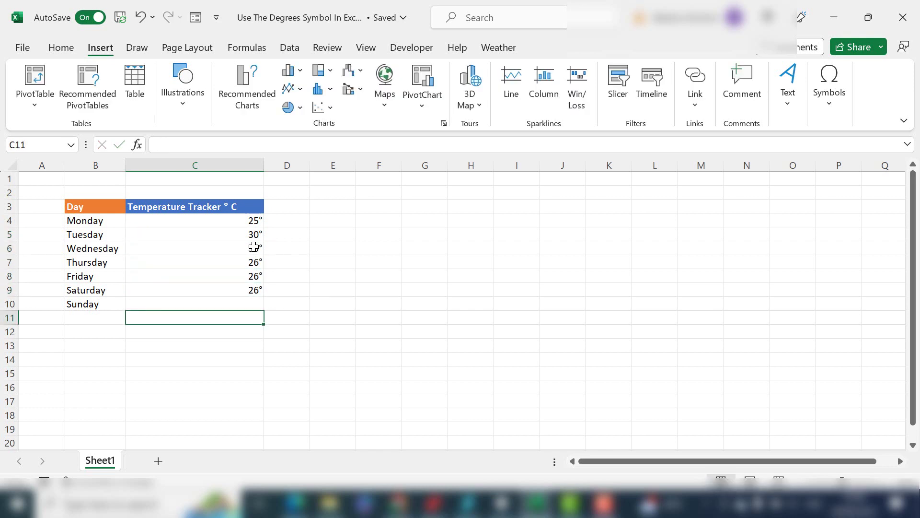
key("Up")
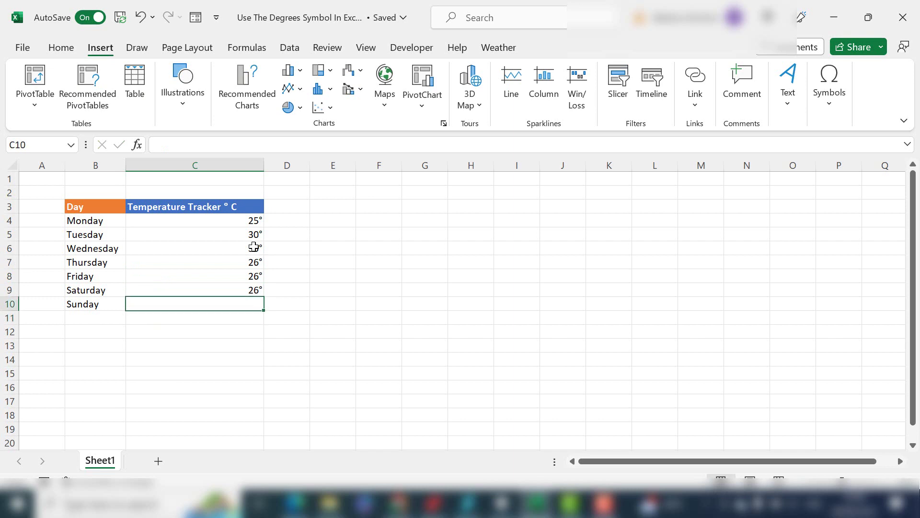
type("15")
key("Return")
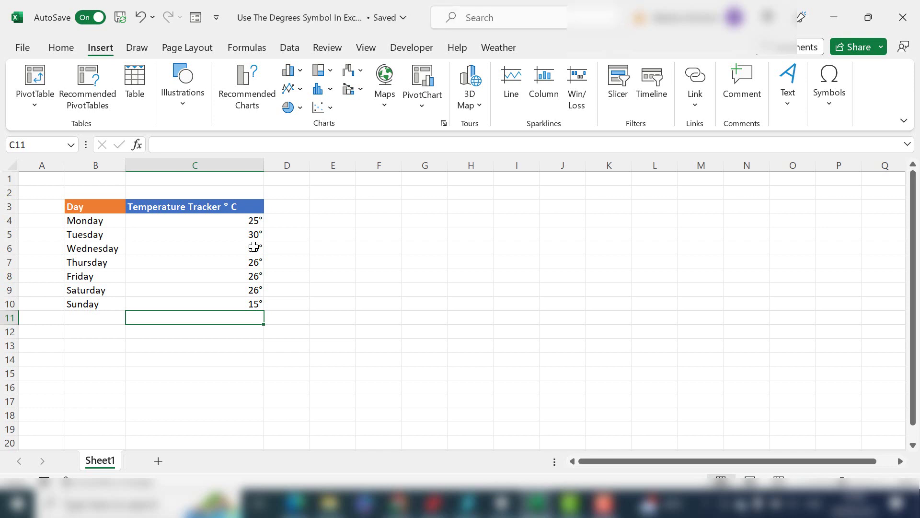
left_click(216, 207)
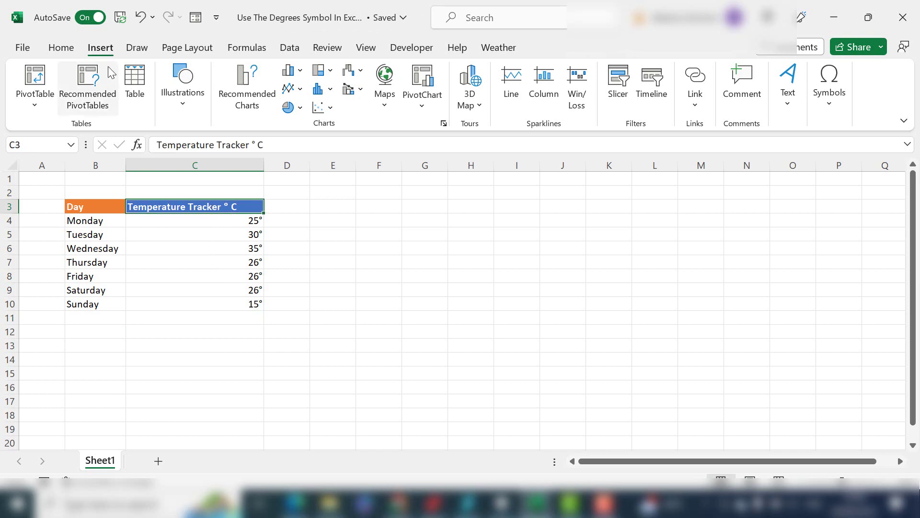
left_click(822, 103)
left_click(863, 151)
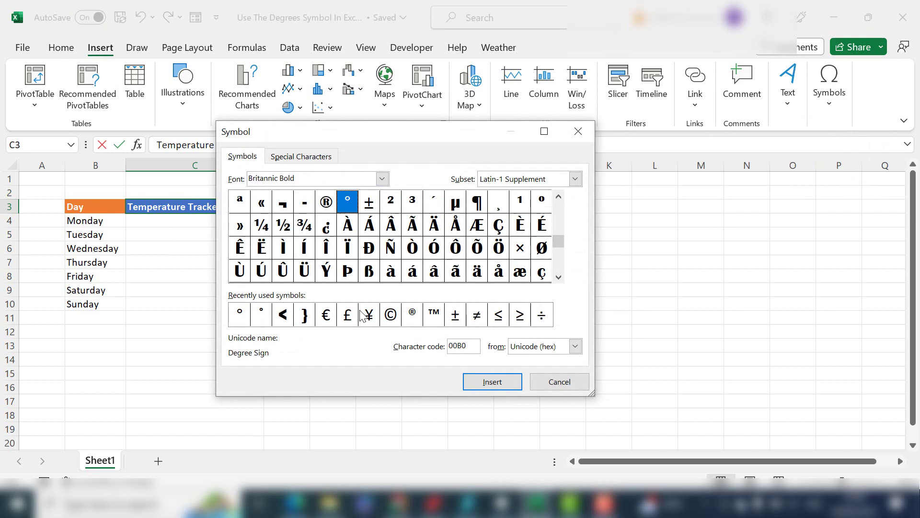
left_click(541, 382)
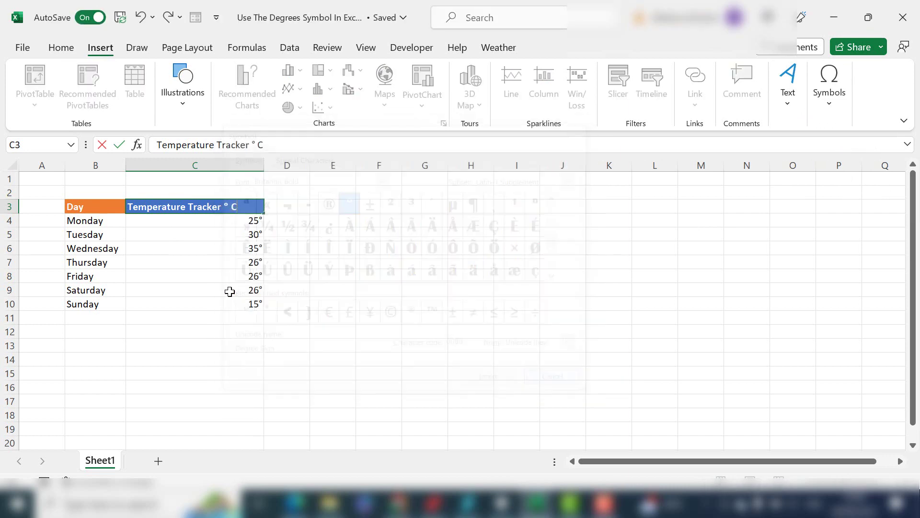
left_click_drag(218, 220, 229, 308)
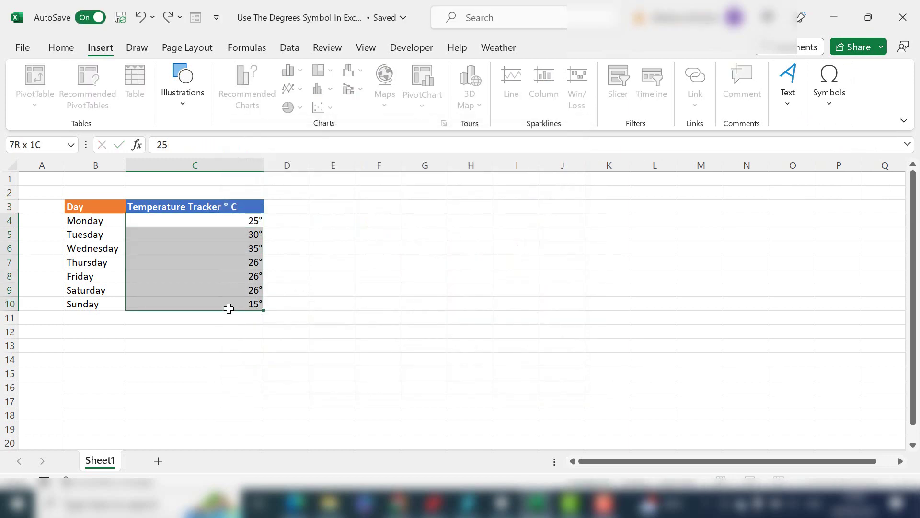
right_click(230, 261)
left_click(302, 369)
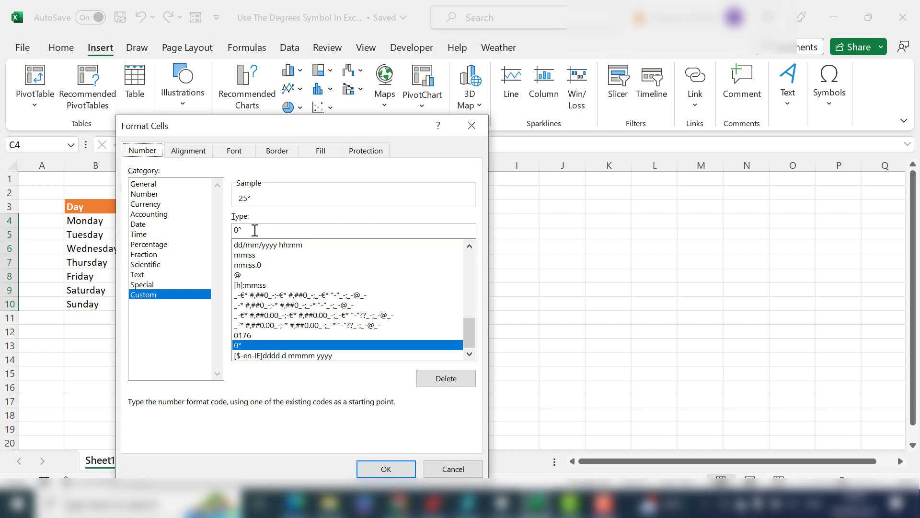
left_click(379, 470)
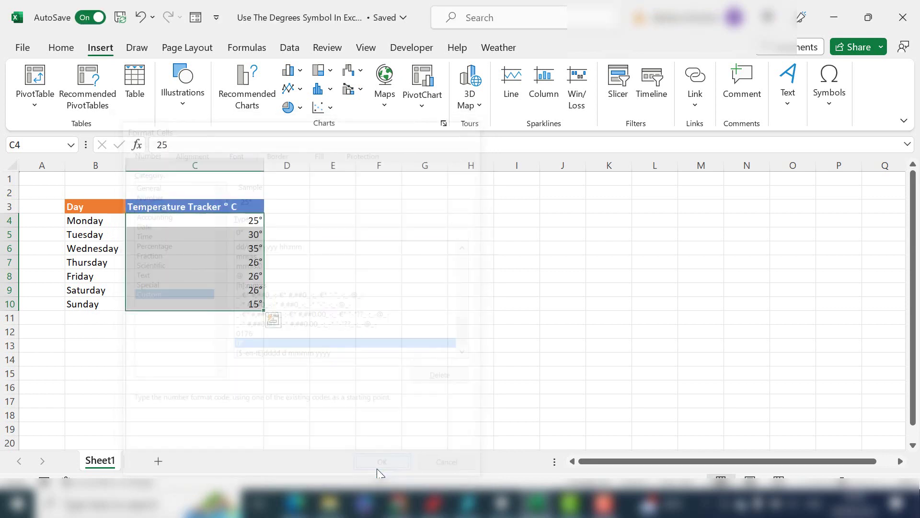